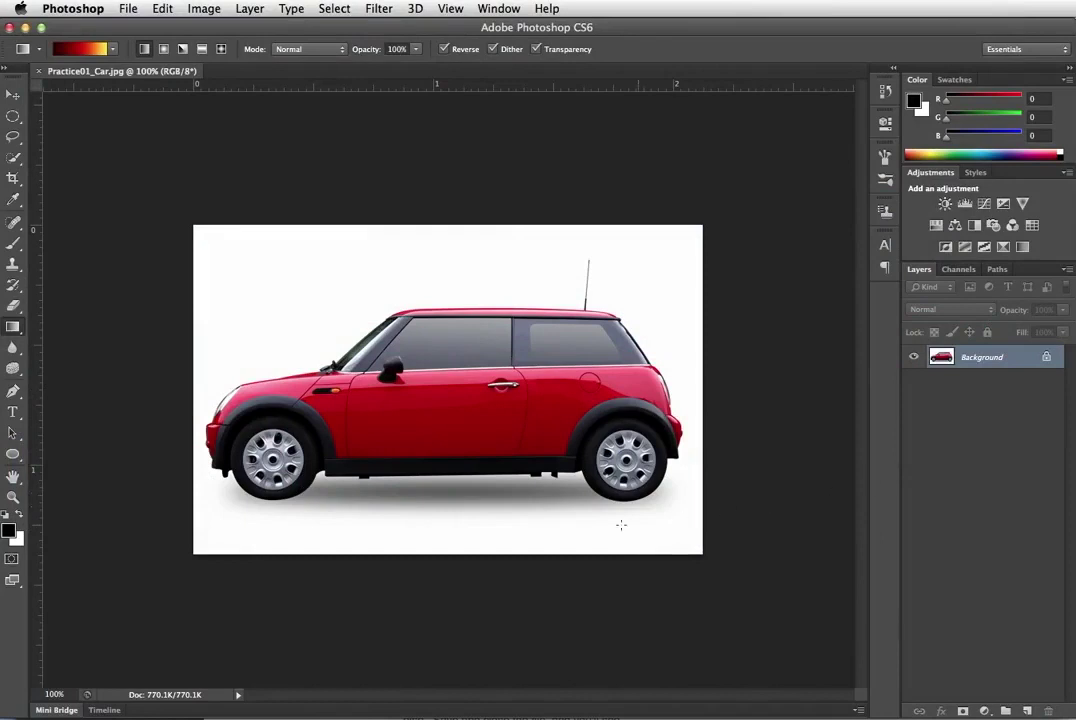
- In Quick Mask mode, paint black with a Normal-mode brush over the photo's upper left
left_click(11, 560)
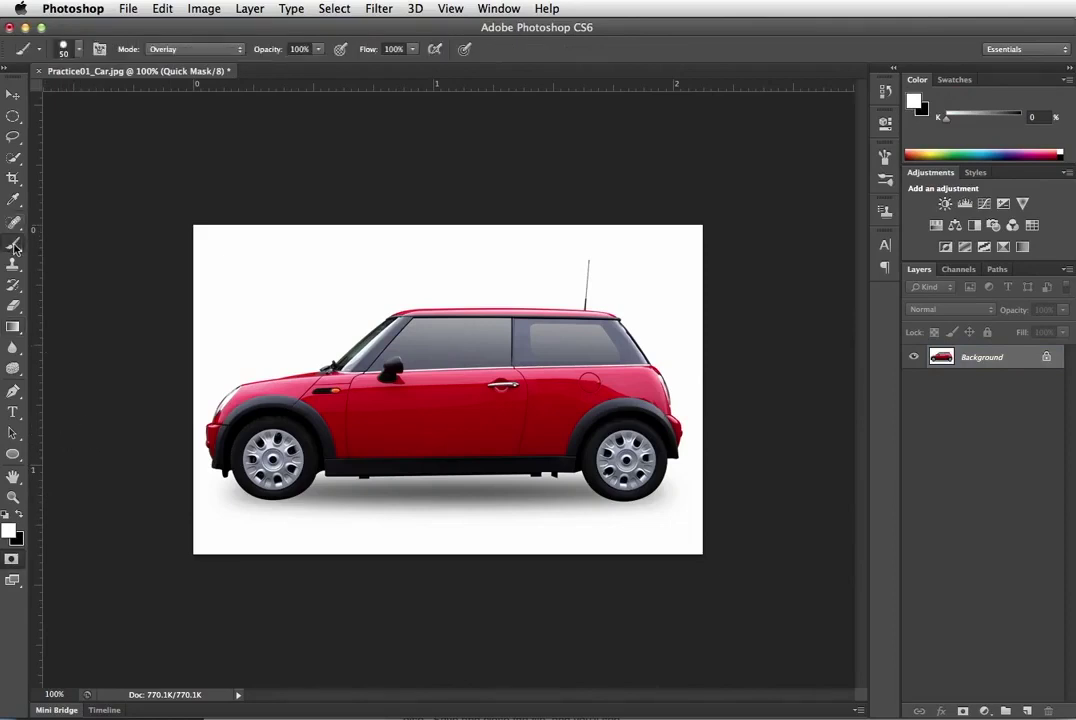
key("b")
left_click(190, 50)
left_click(168, 46)
key("x")
mouse_move(275, 310)
left_mouse_down()
mouse_move(432, 235)
mouse_move(360, 216)
mouse_move(276, 238)
mouse_move(228, 293)
mouse_move(355, 255)
mouse_move(271, 341)
mouse_move(199, 361)
mouse_move(247, 360)
mouse_move(327, 331)
mouse_move(374, 218)
left_mouse_up()
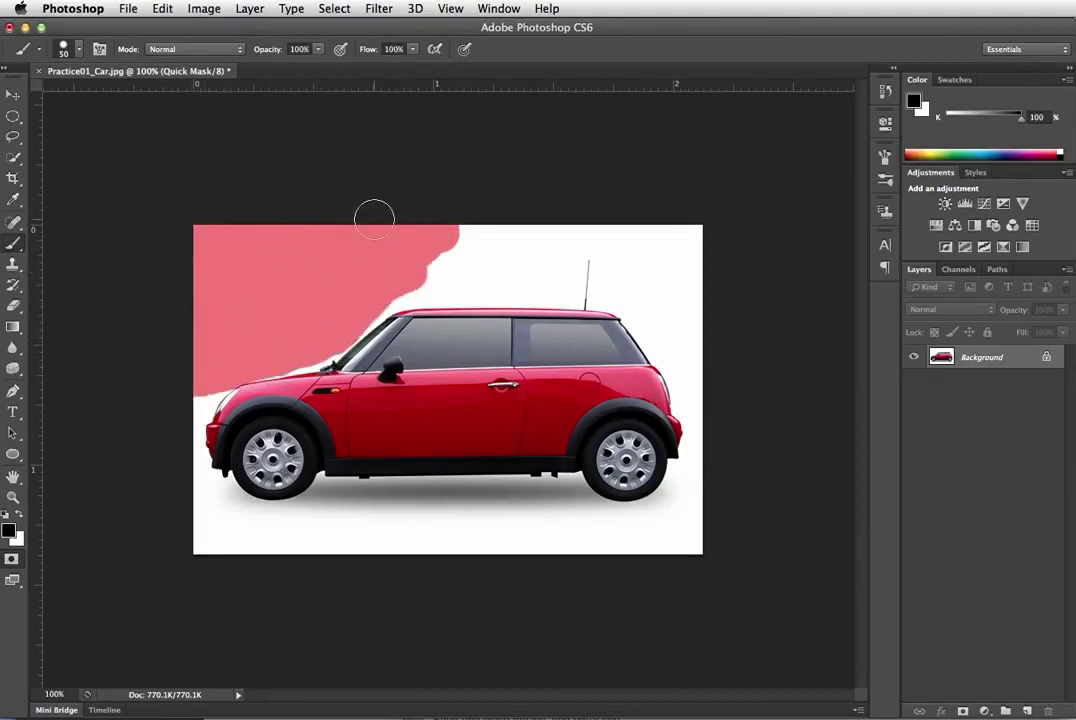
- Exit Quick Mask to turn the painted area into a selection, then deselect it
left_click(958, 271)
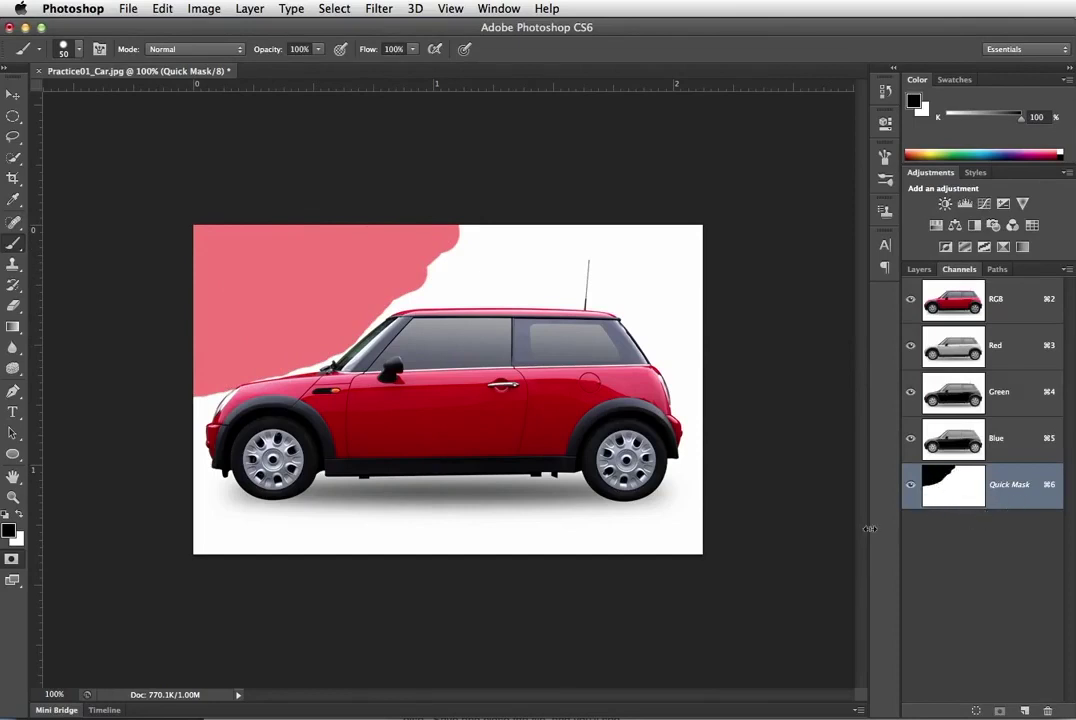
left_click(11, 563)
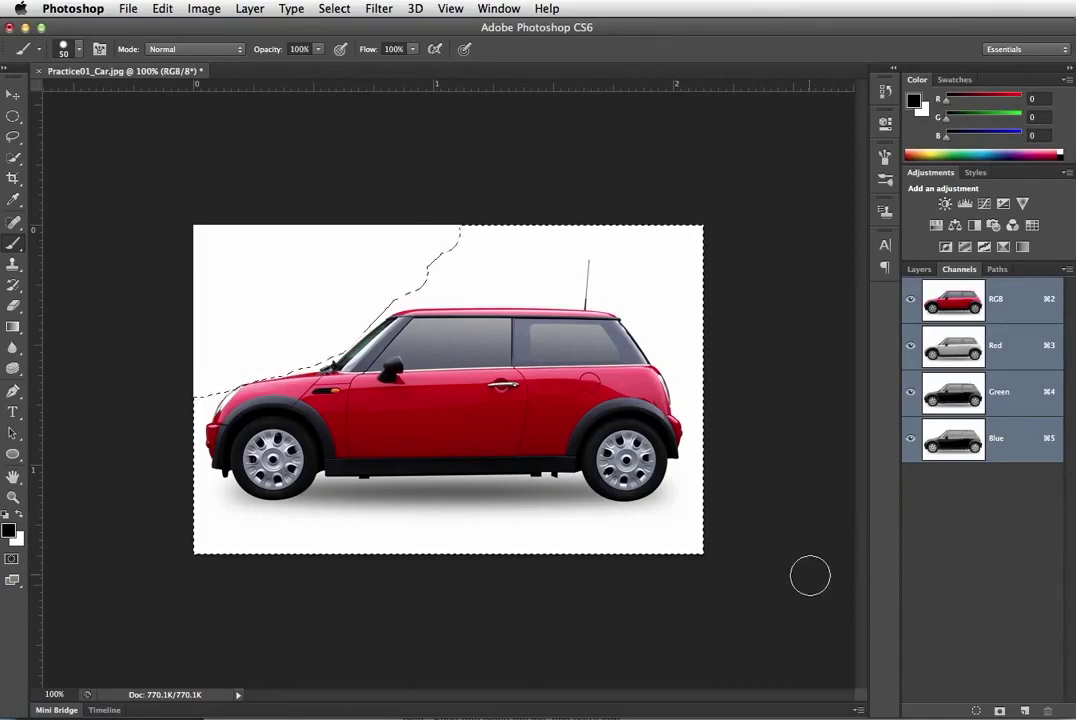
key("super+d")
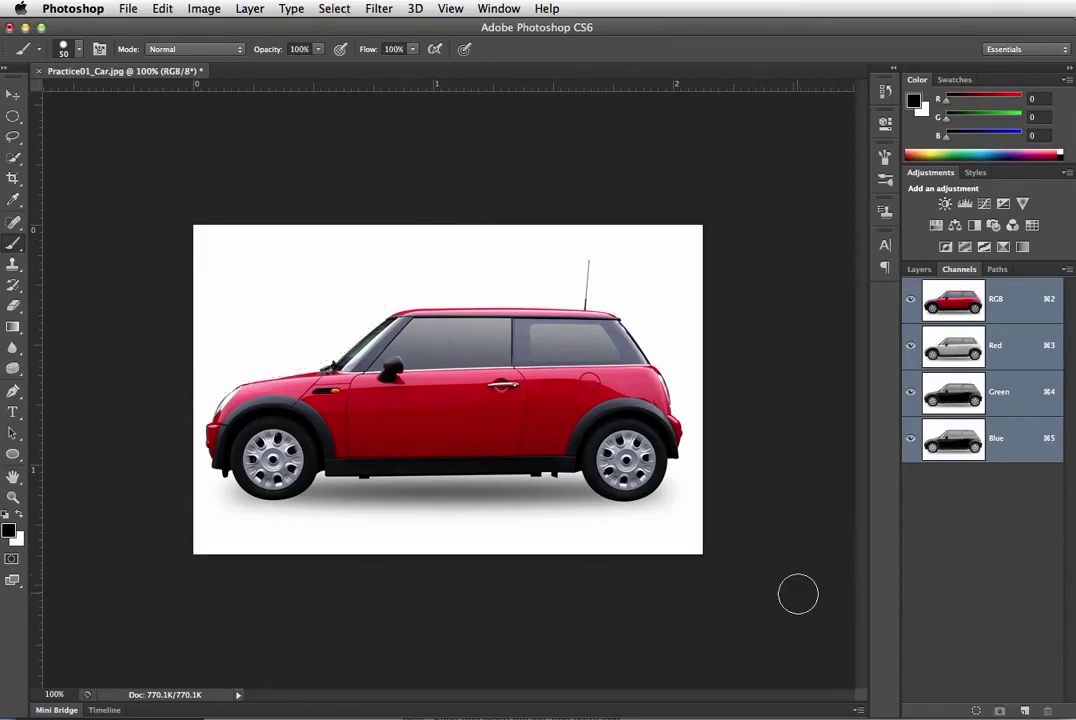
- Add a layer mask to Layer 0 and paint black to hide part of the car
left_click(919, 270)
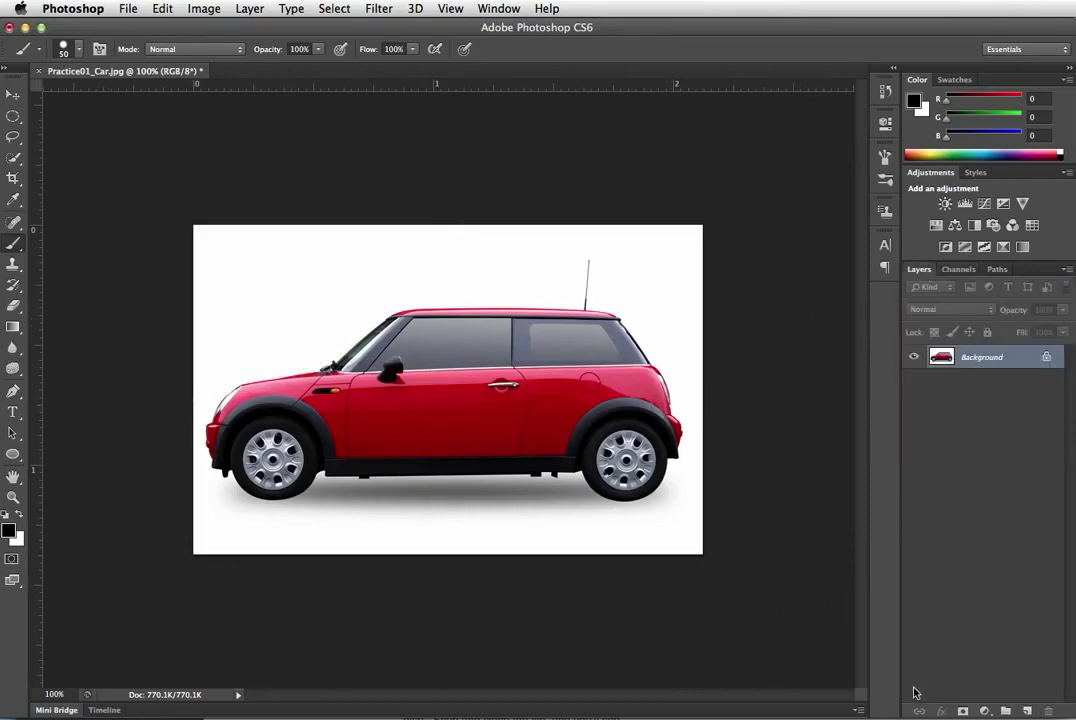
left_click(960, 711)
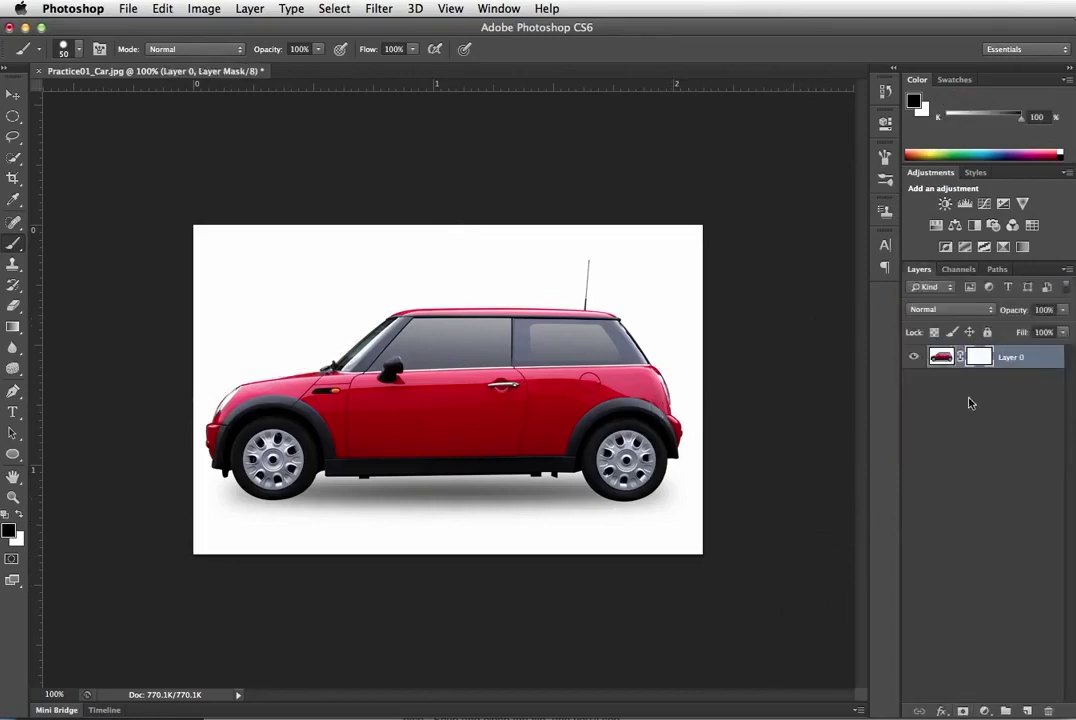
mouse_move(570, 330)
left_mouse_down()
mouse_move(499, 275)
mouse_move(470, 283)
mouse_move(400, 348)
mouse_move(307, 409)
mouse_move(329, 359)
mouse_move(269, 411)
mouse_move(355, 360)
left_mouse_up()
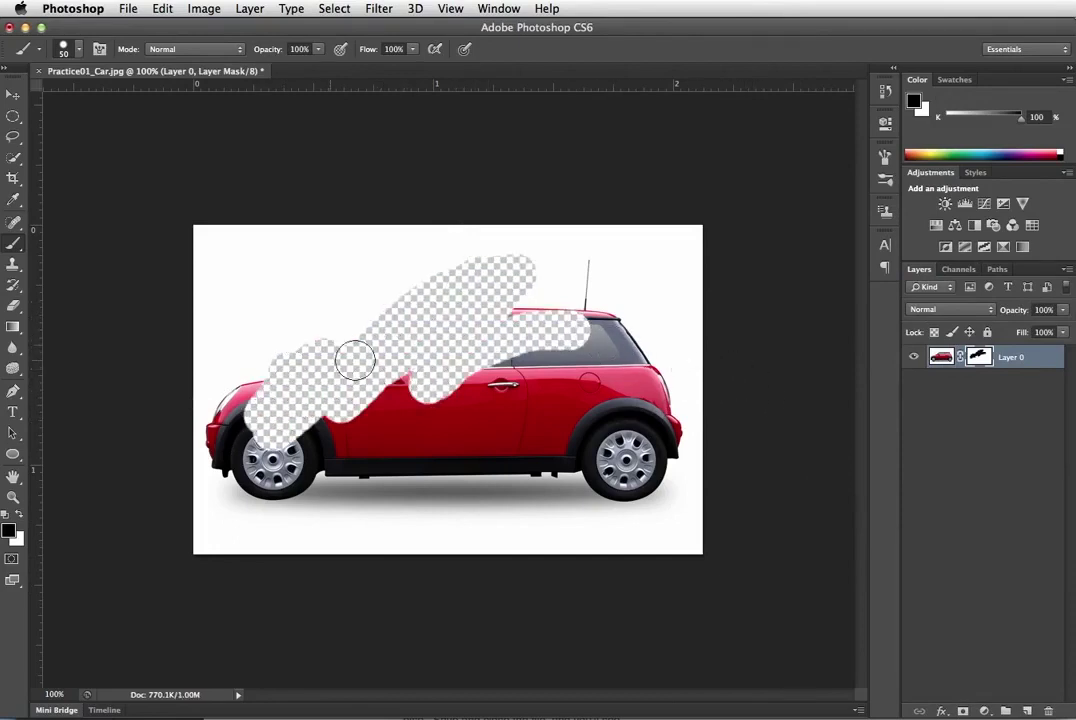
- Check the Layer 0 Mask in Channels, then delete the layer mask to restore the car
left_click(958, 269)
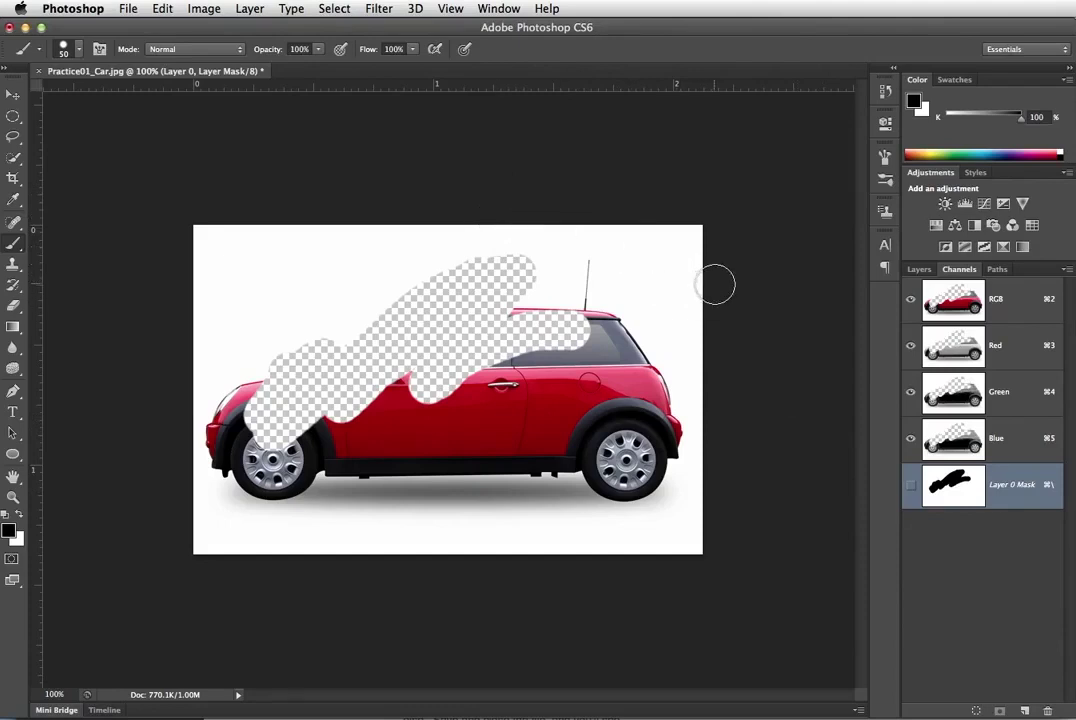
left_click(918, 269)
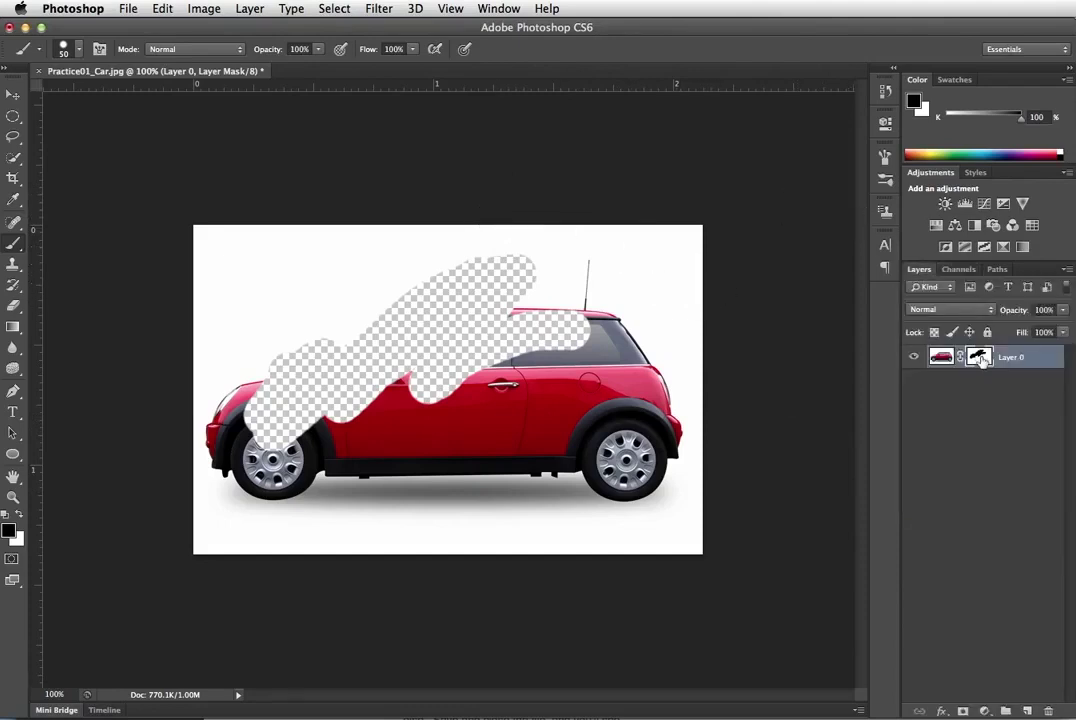
right_click(979, 357)
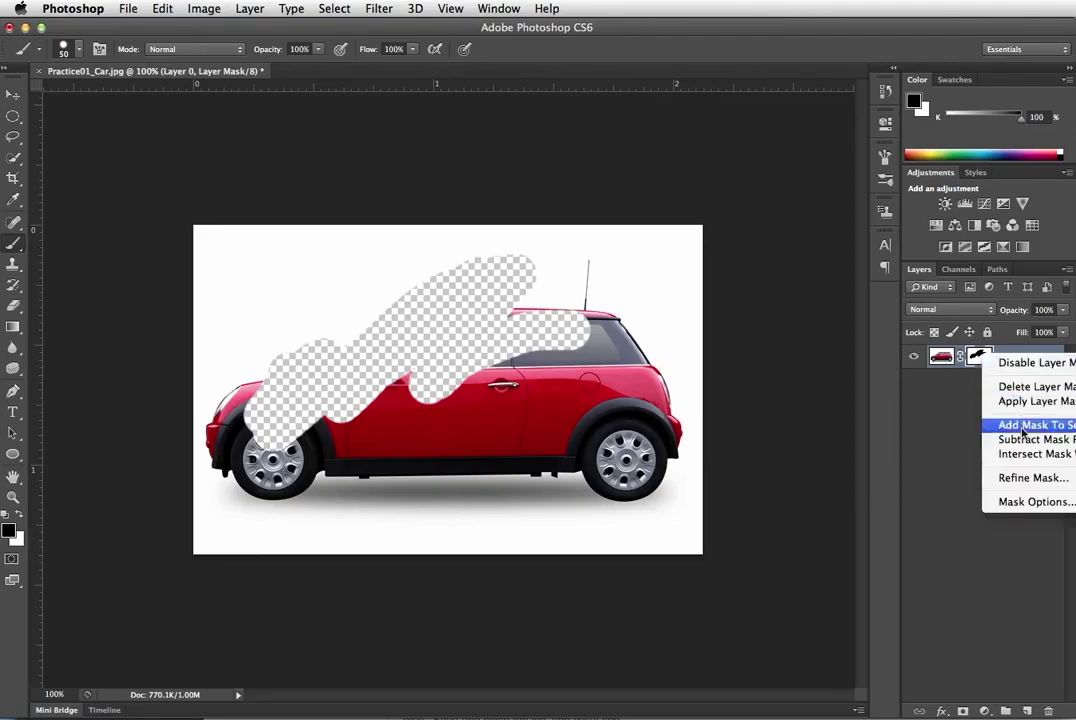
left_click(1030, 386)
left_click(958, 269)
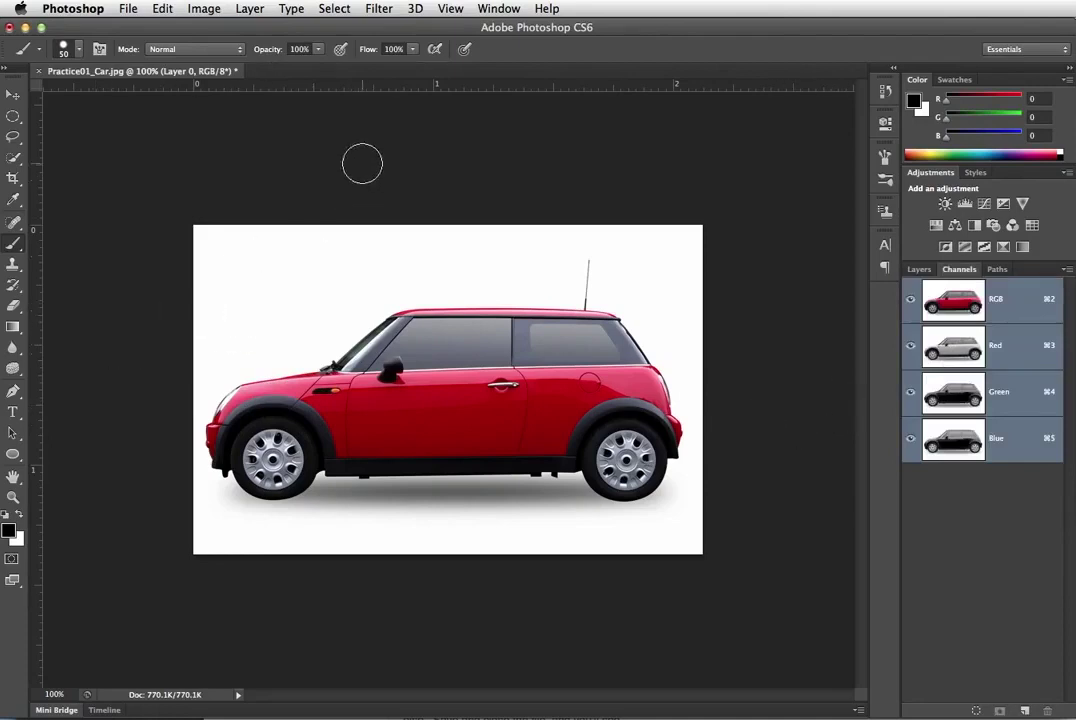
- Select the car's red body with Select > Color Range
left_click(334, 8)
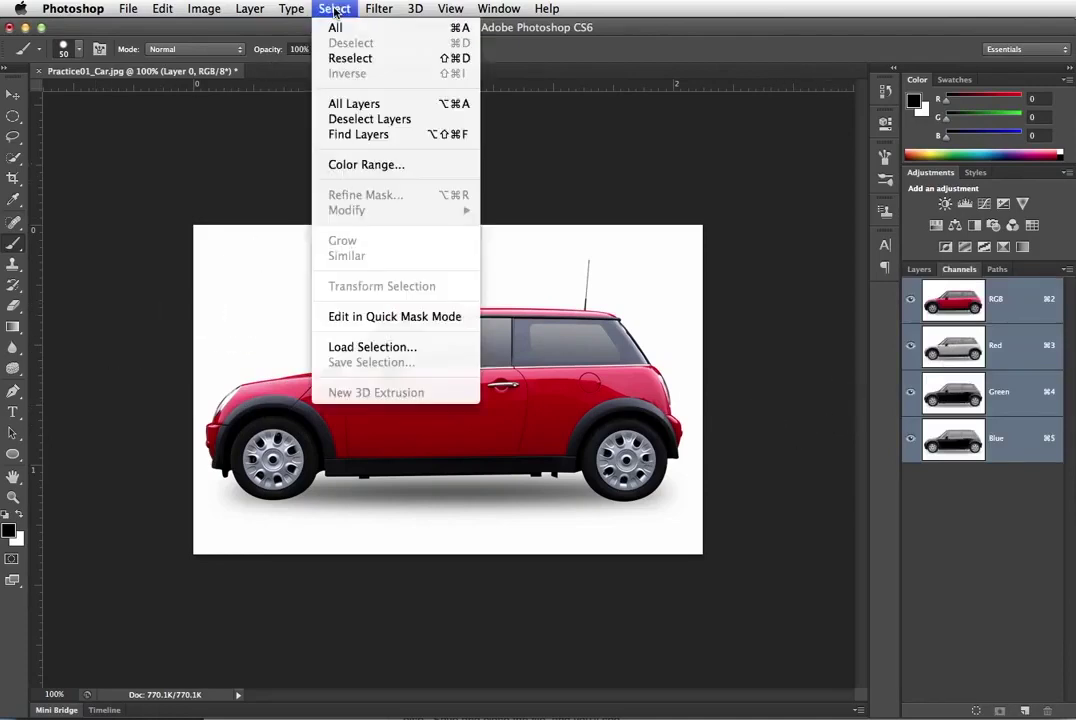
left_click(351, 166)
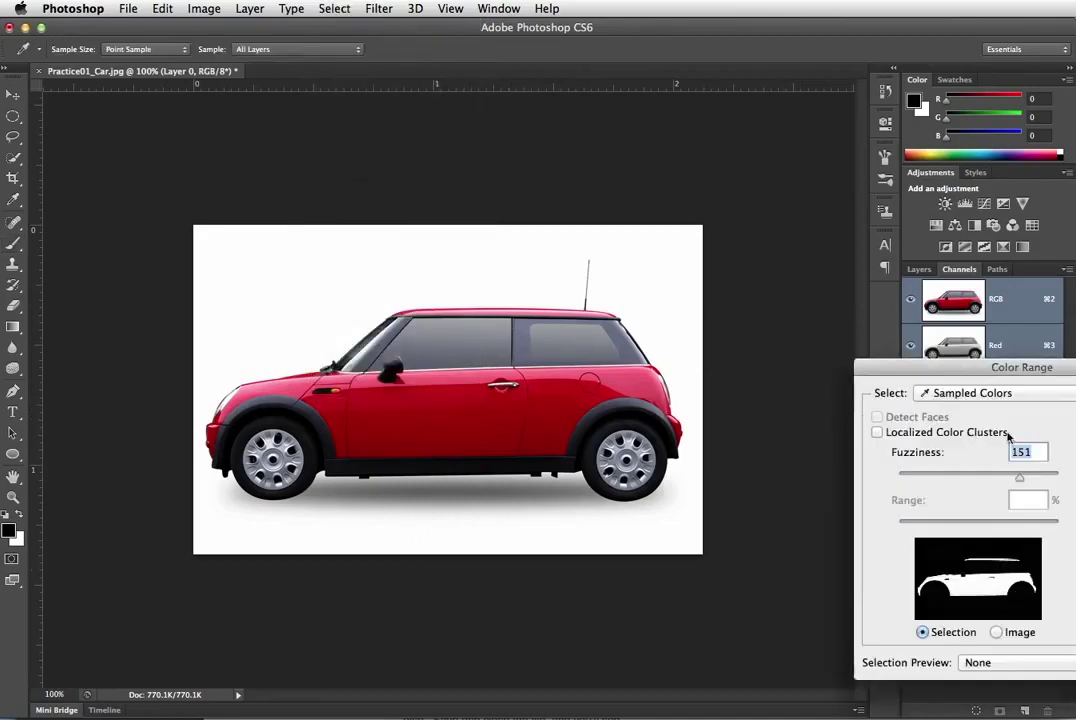
key("Return")
key("b")
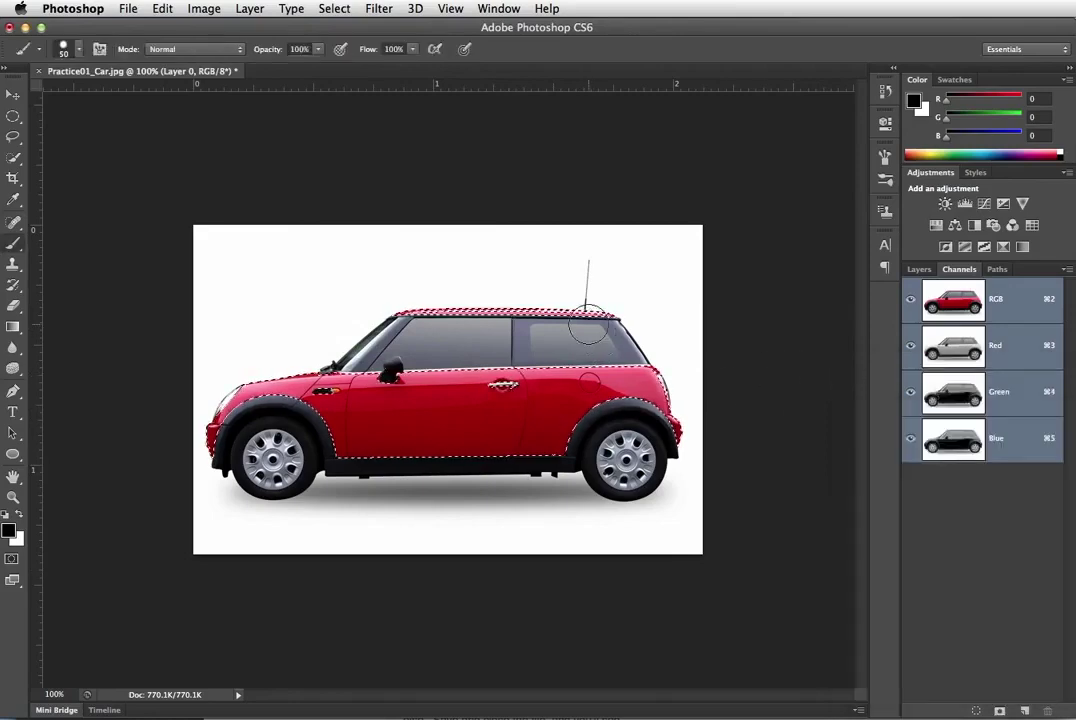
- Save the car selection as a new alpha channel named 'Car'
left_click(334, 8)
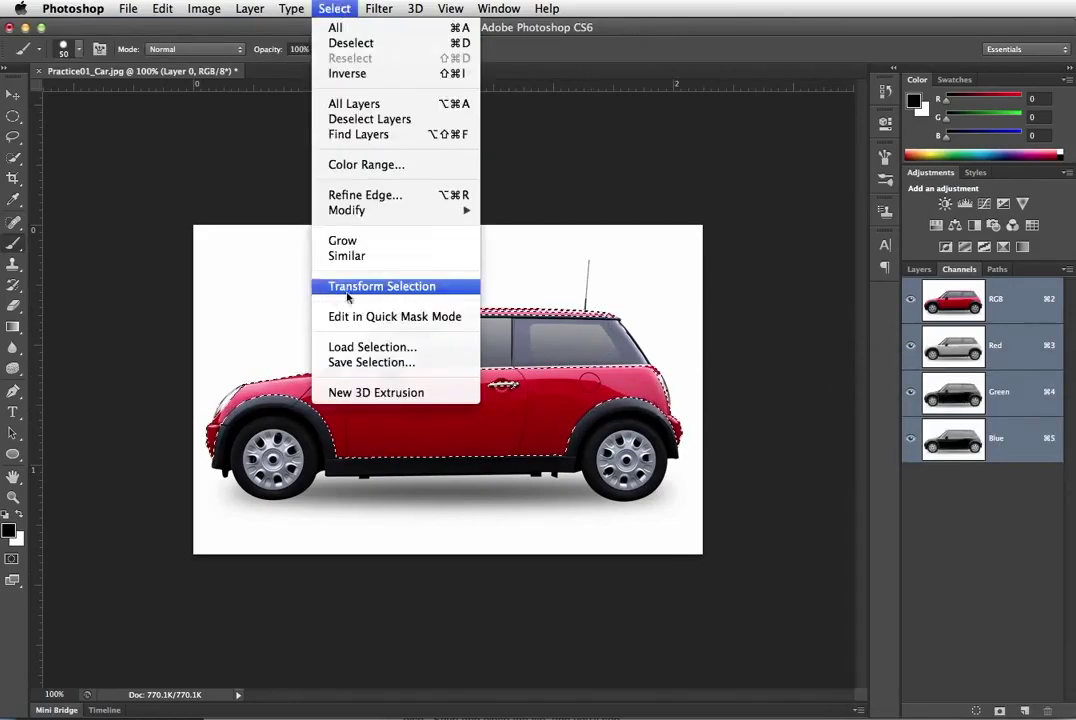
left_click(373, 362)
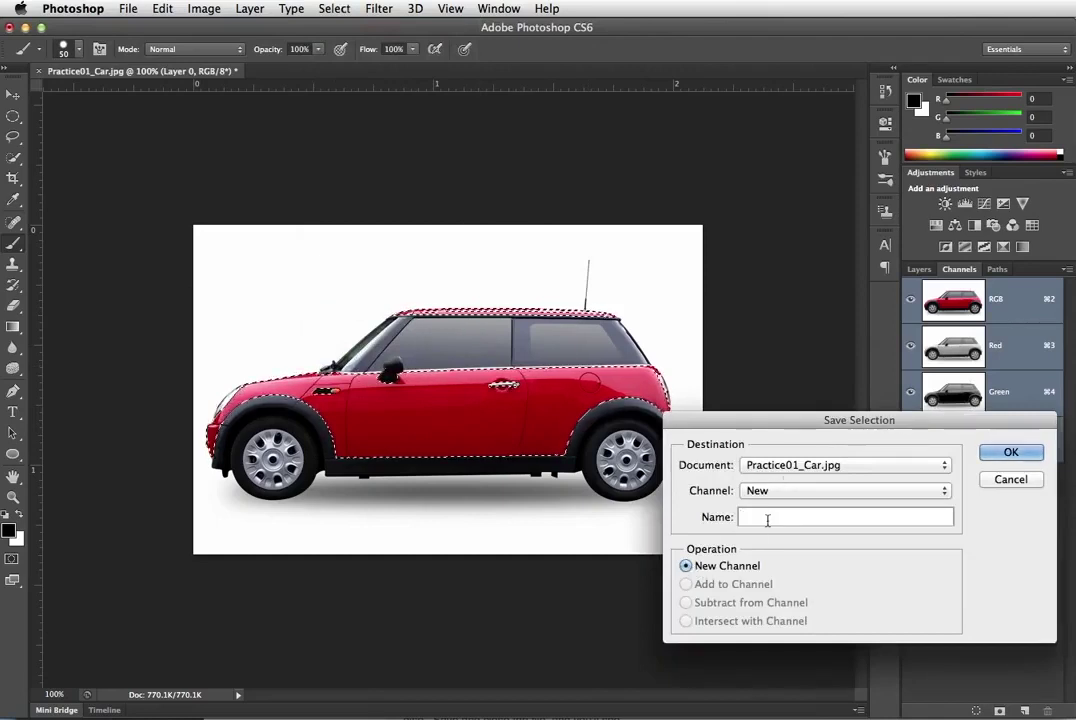
type("Car")
key("Return")
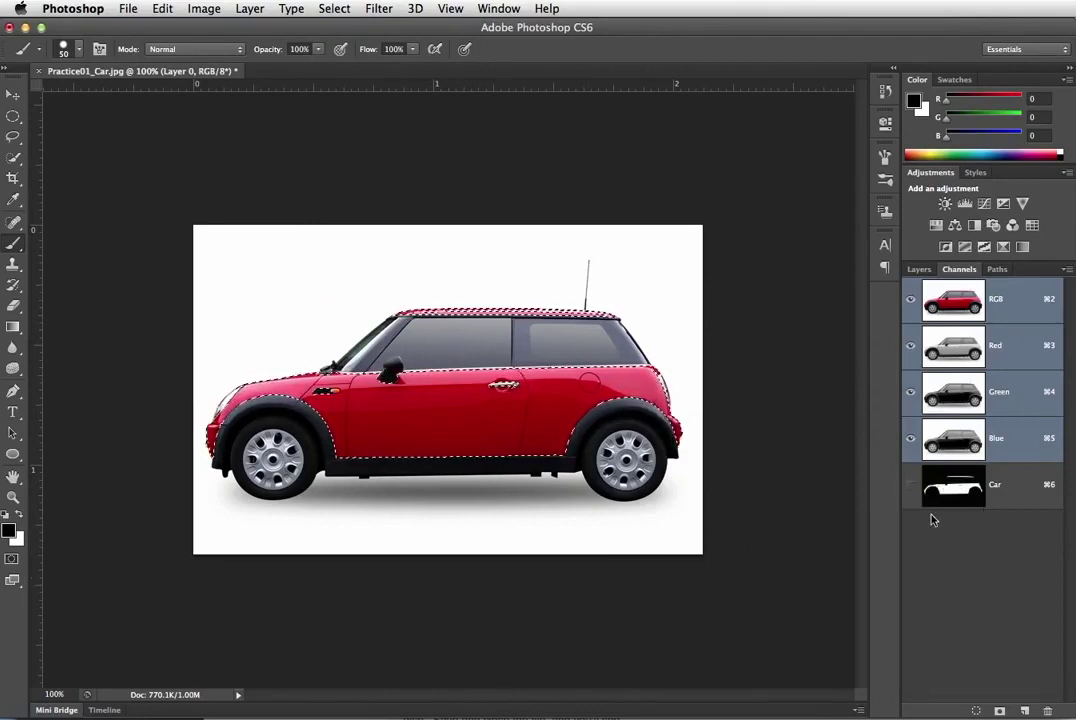
left_click(379, 8)
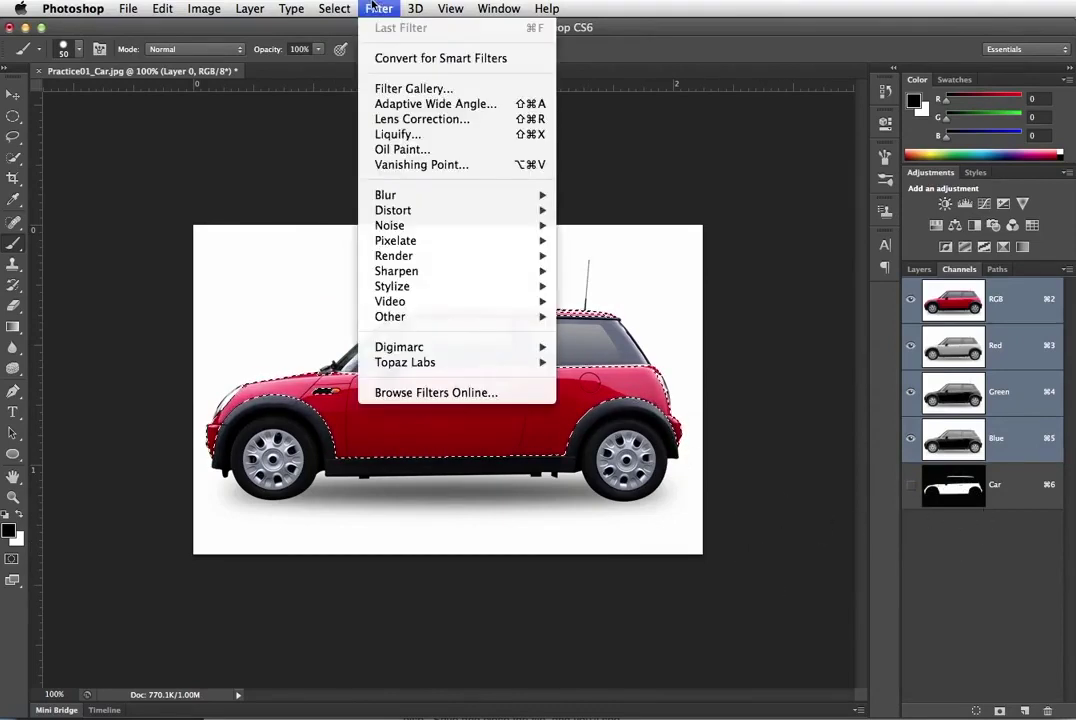
- Deselect, reload the Car channel as a selection from its thumbnail, then deselect again
left_click(338, 43)
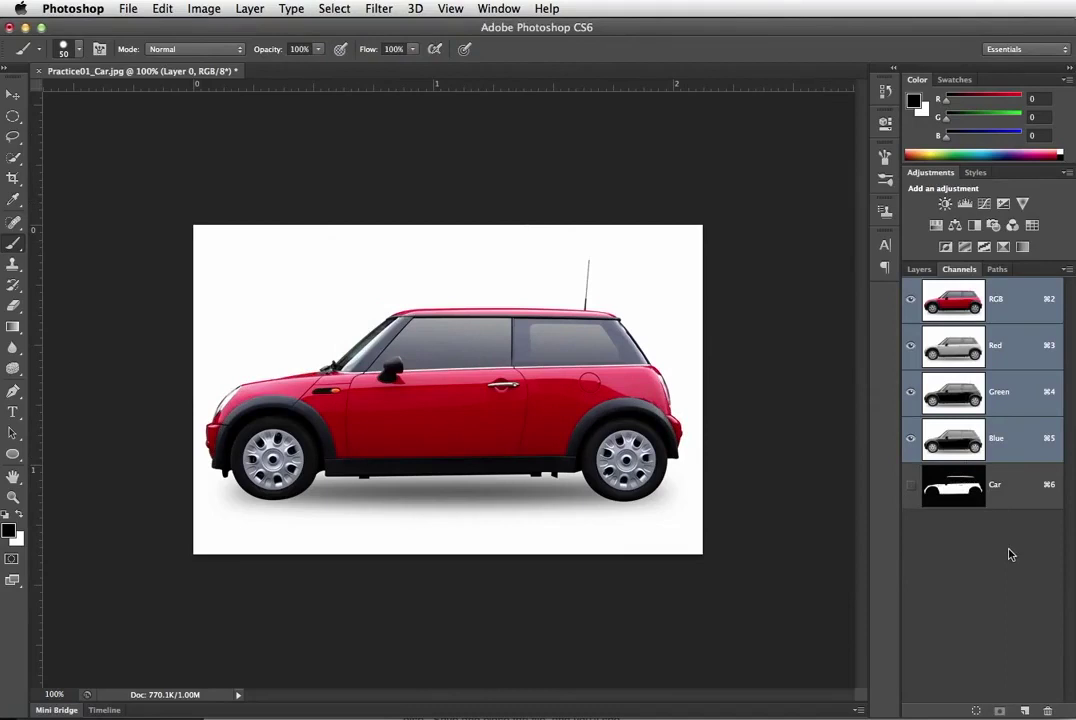
left_click(956, 491, "super")
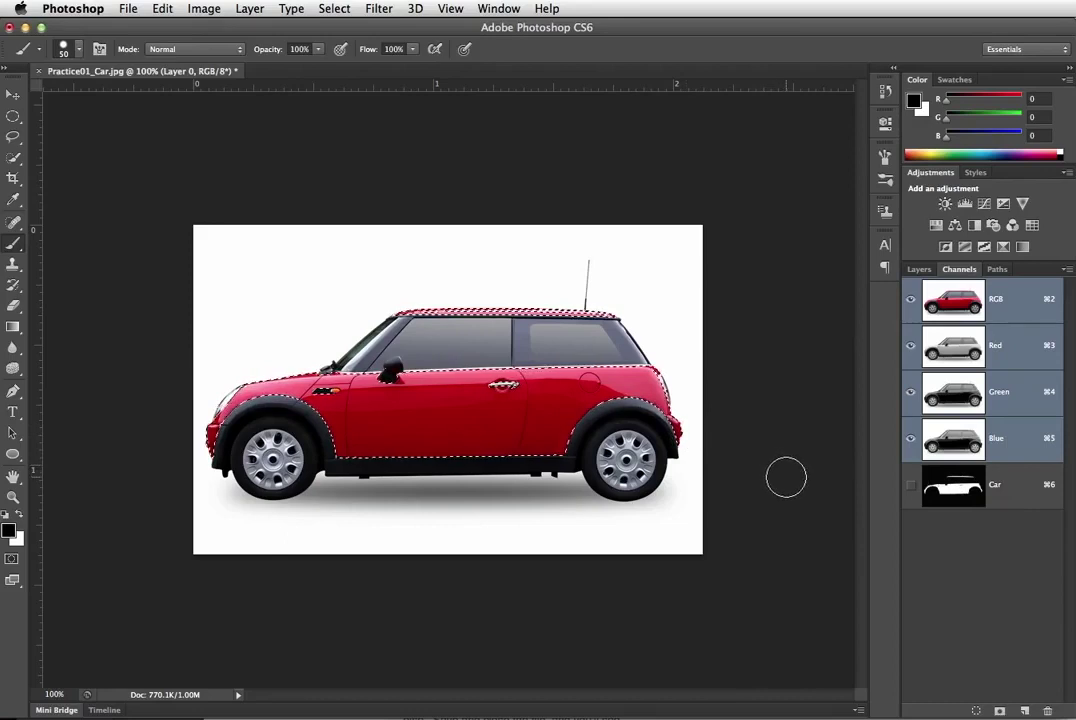
key("super+d")
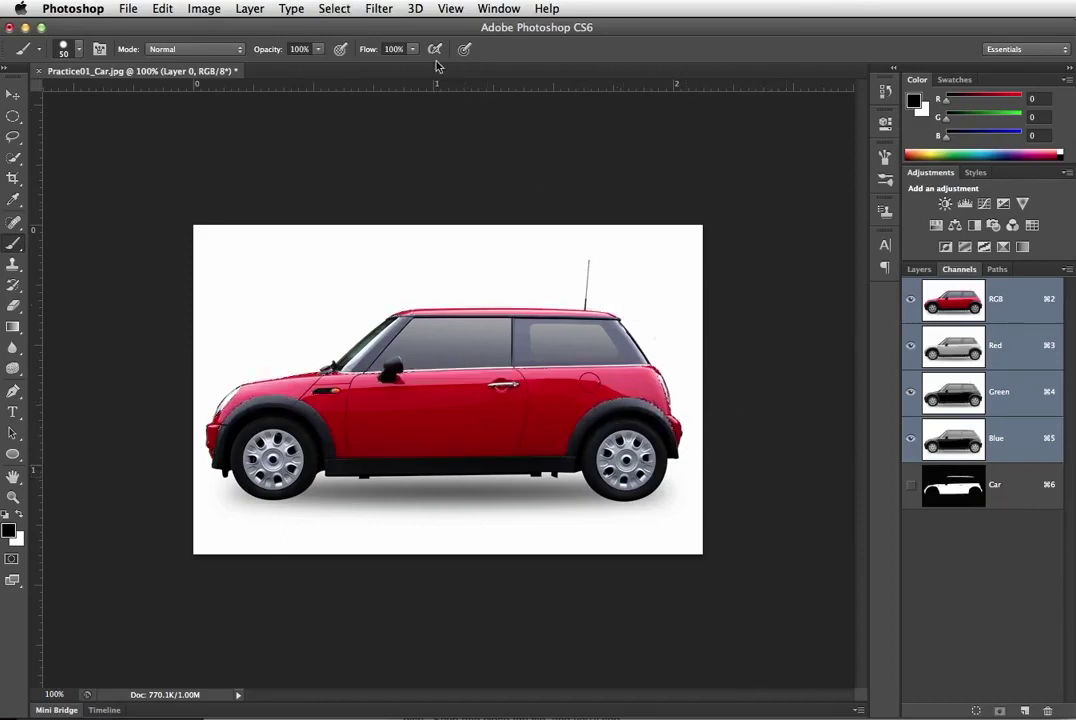
left_click(337, 8)
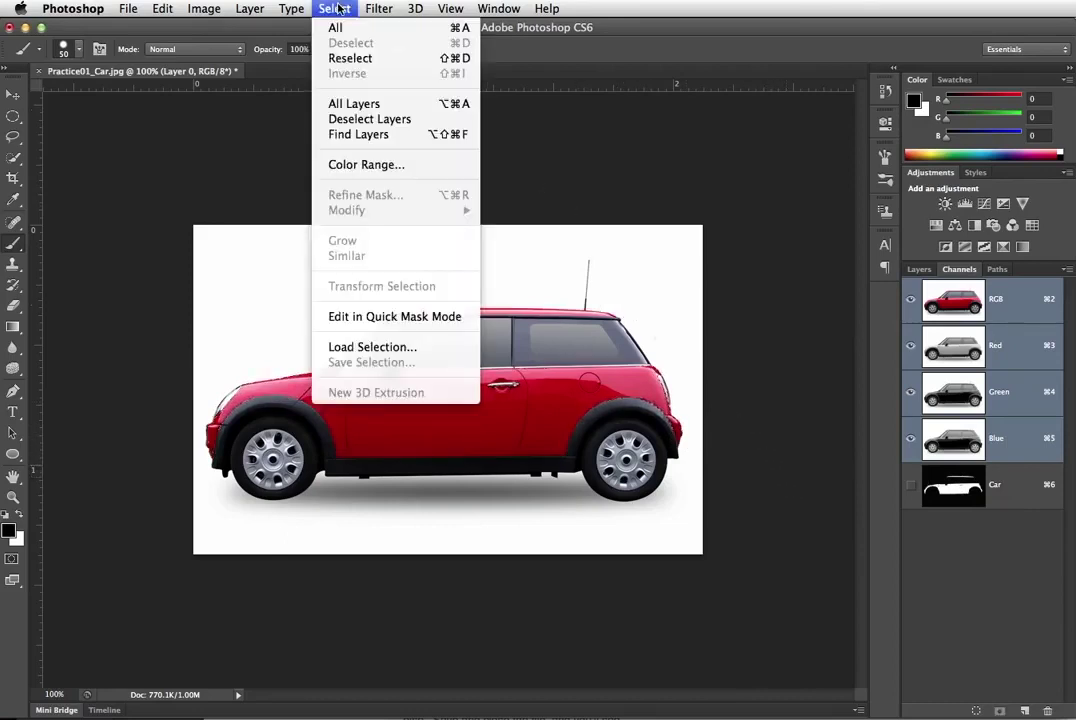
- Load the Car channel as a New Selection via Select > Load Selection
left_click(360, 347)
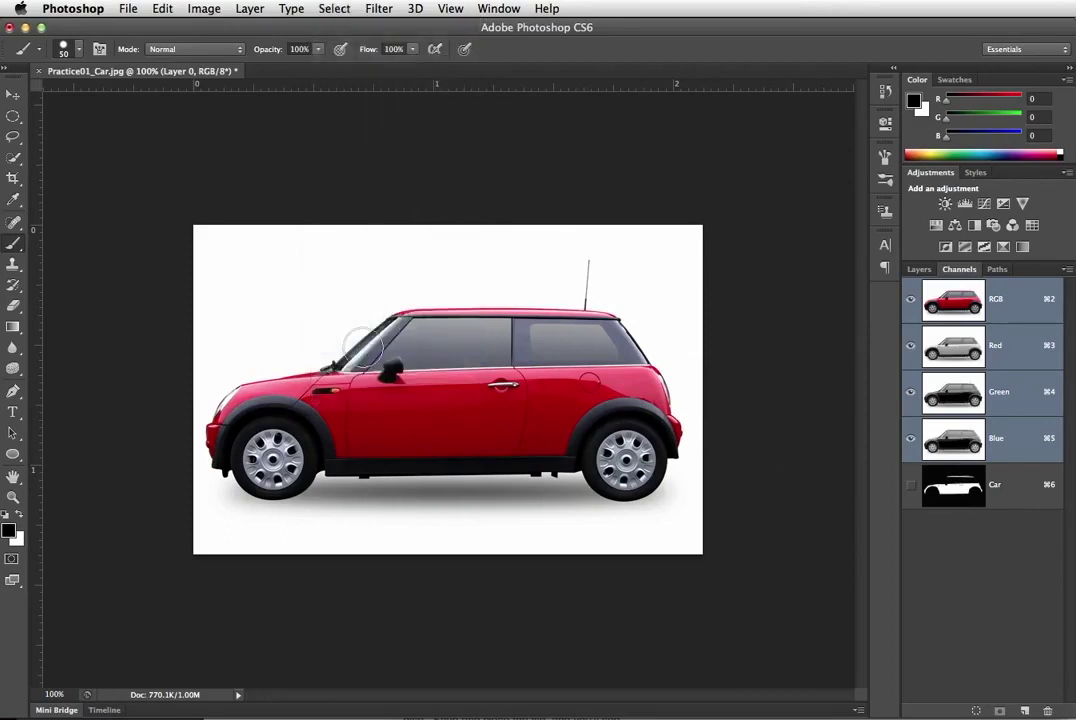
left_click(993, 500)
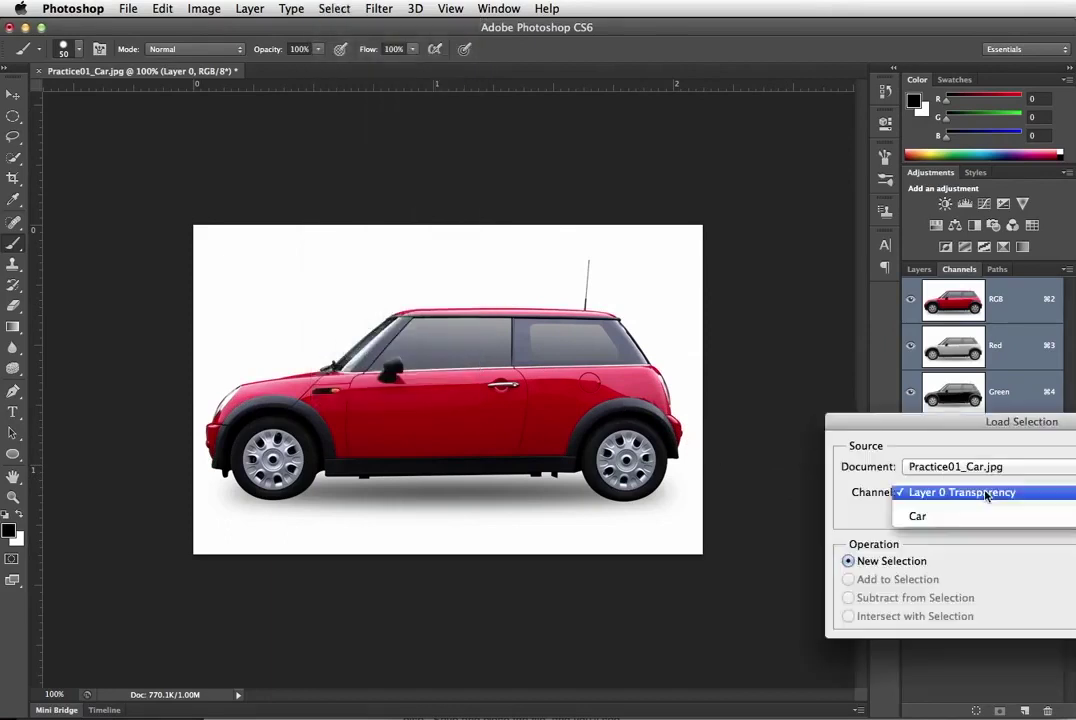
left_click(951, 514)
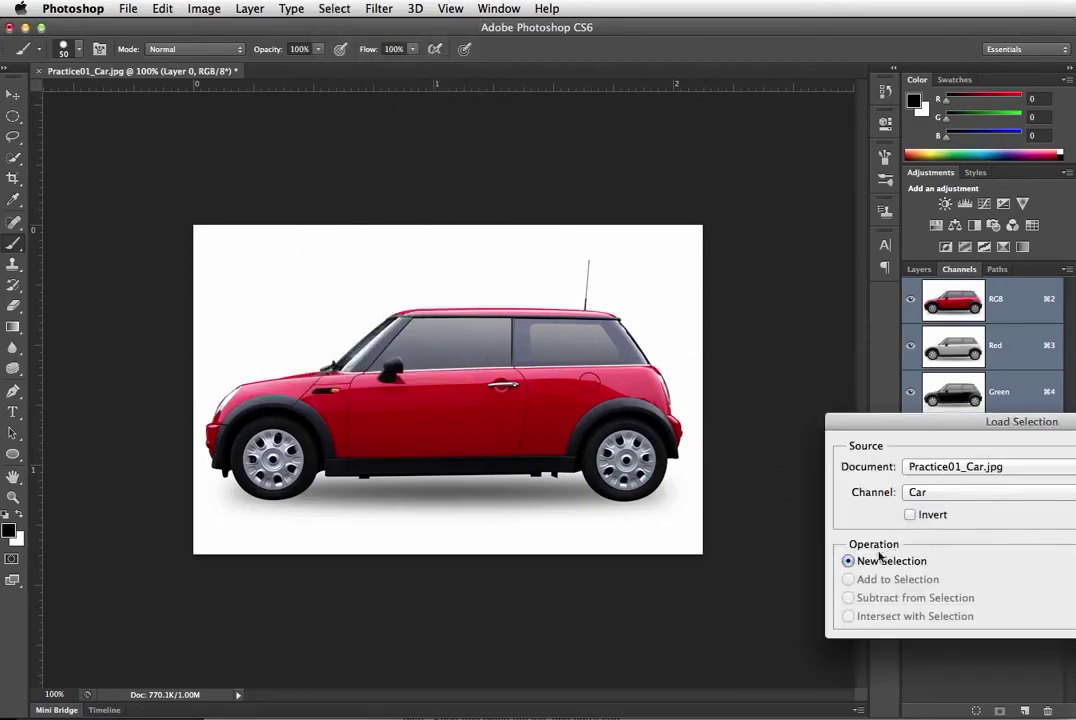
key("Return")
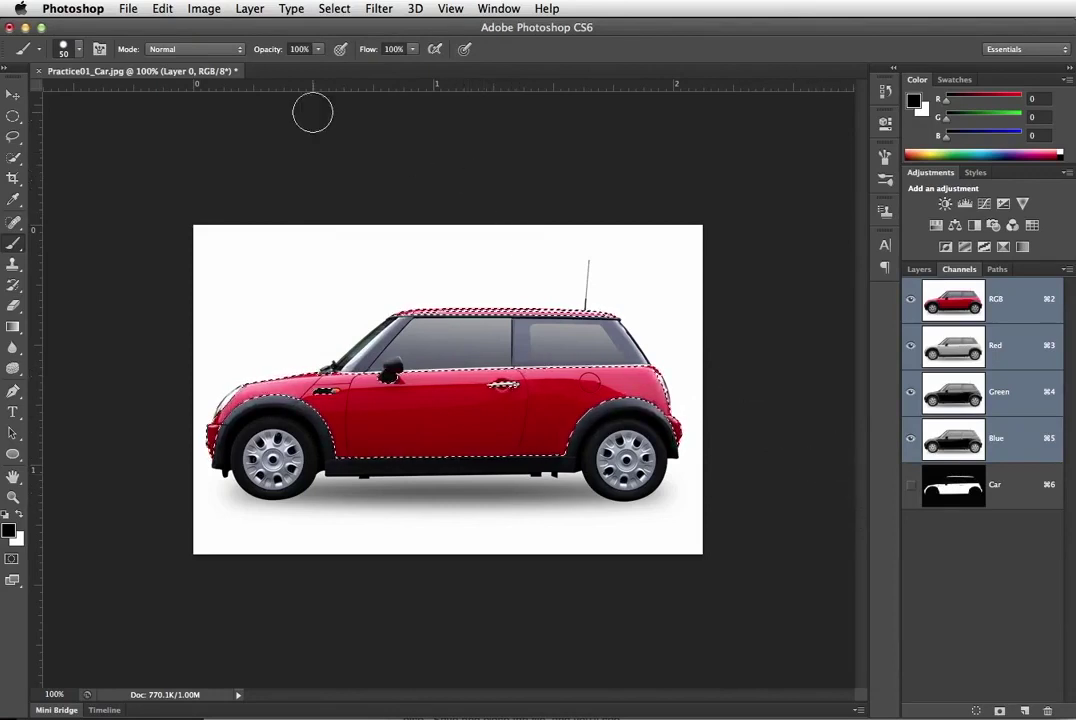
- Apply Hue/Saturation with Hue +94 to turn the selected car body green
left_click(200, 9)
mouse_move(208, 62)
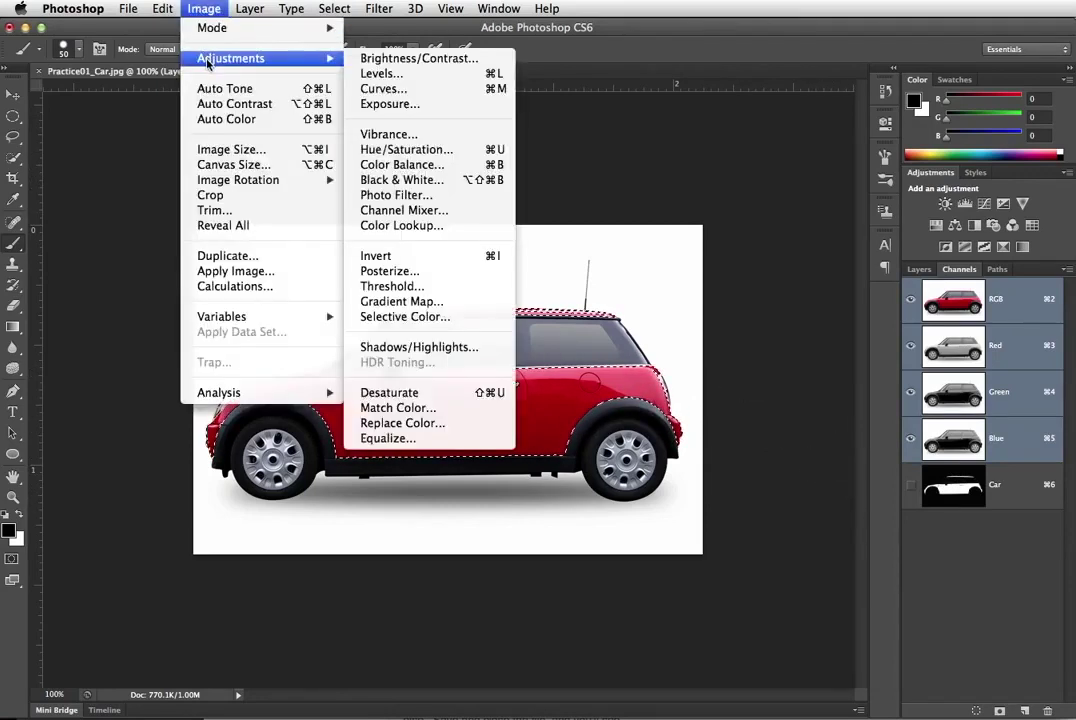
left_click(400, 149)
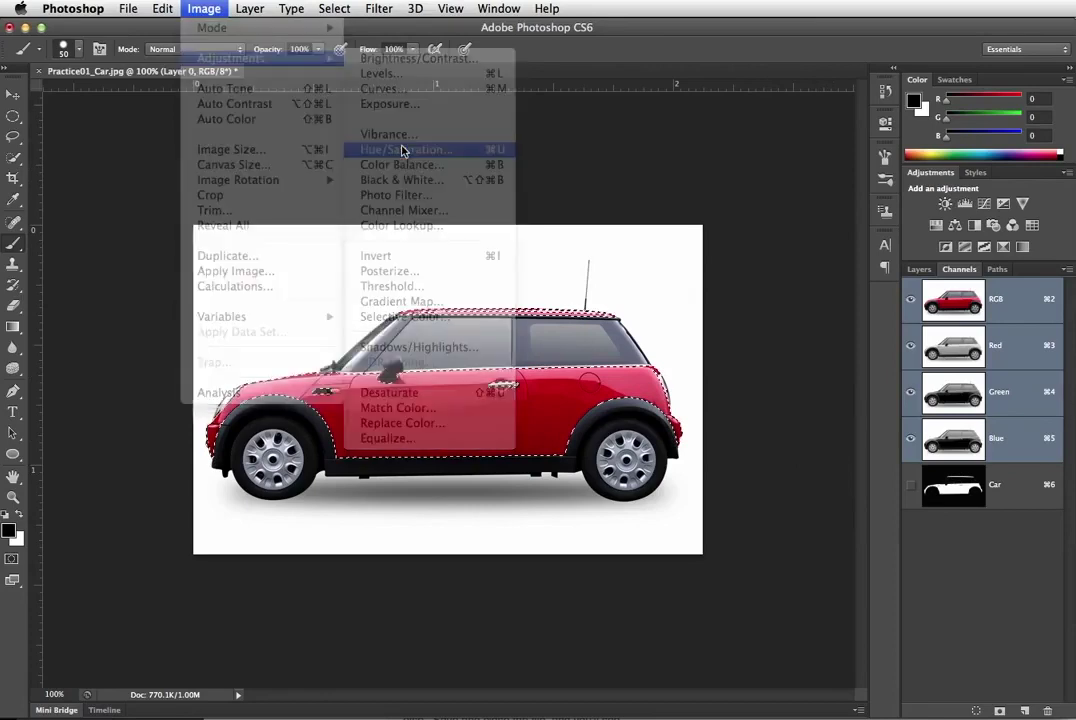
left_click_drag(737, 223, 792, 228)
left_click(917, 140)
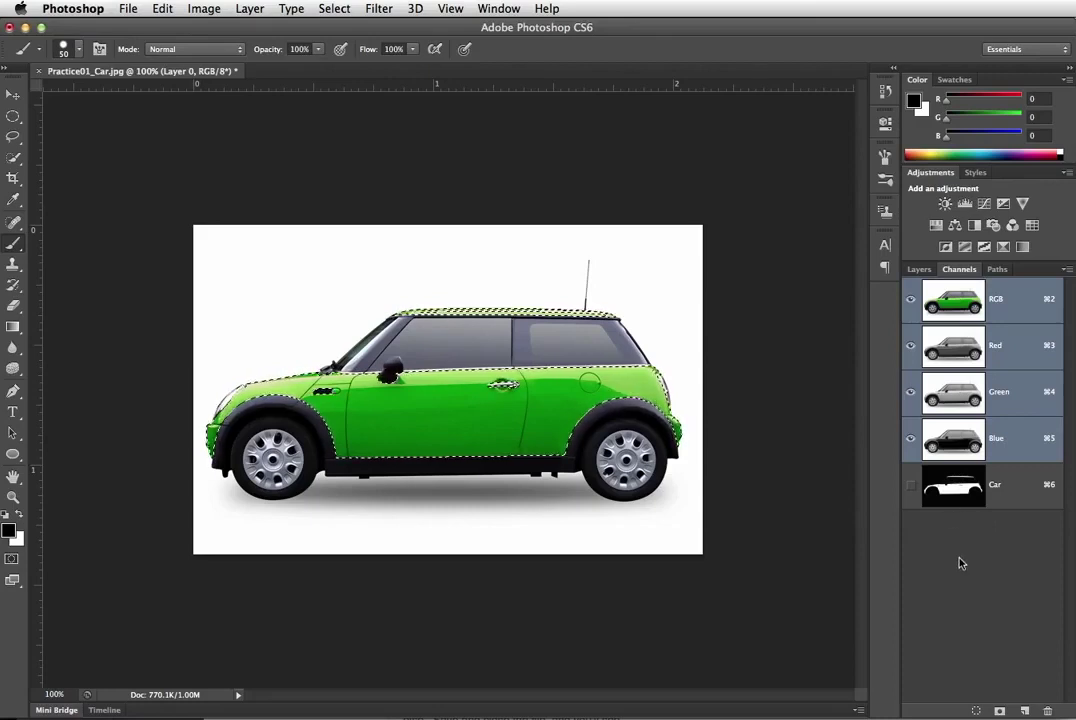
left_click(204, 8)
mouse_move(162, 8)
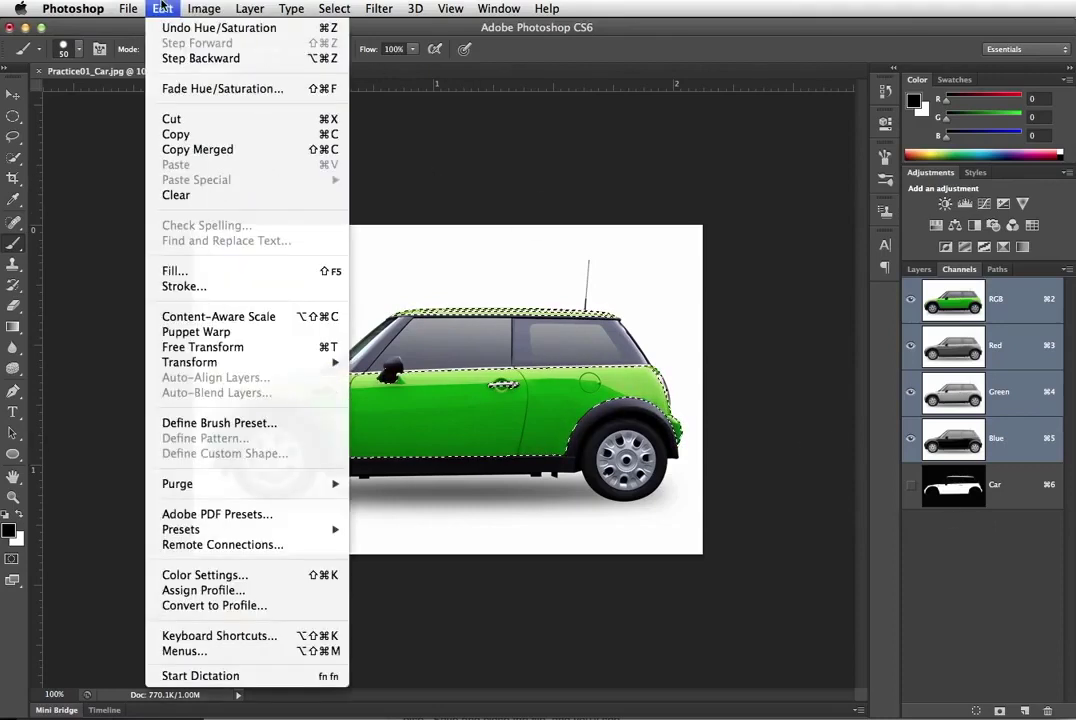
mouse_move(195, 8)
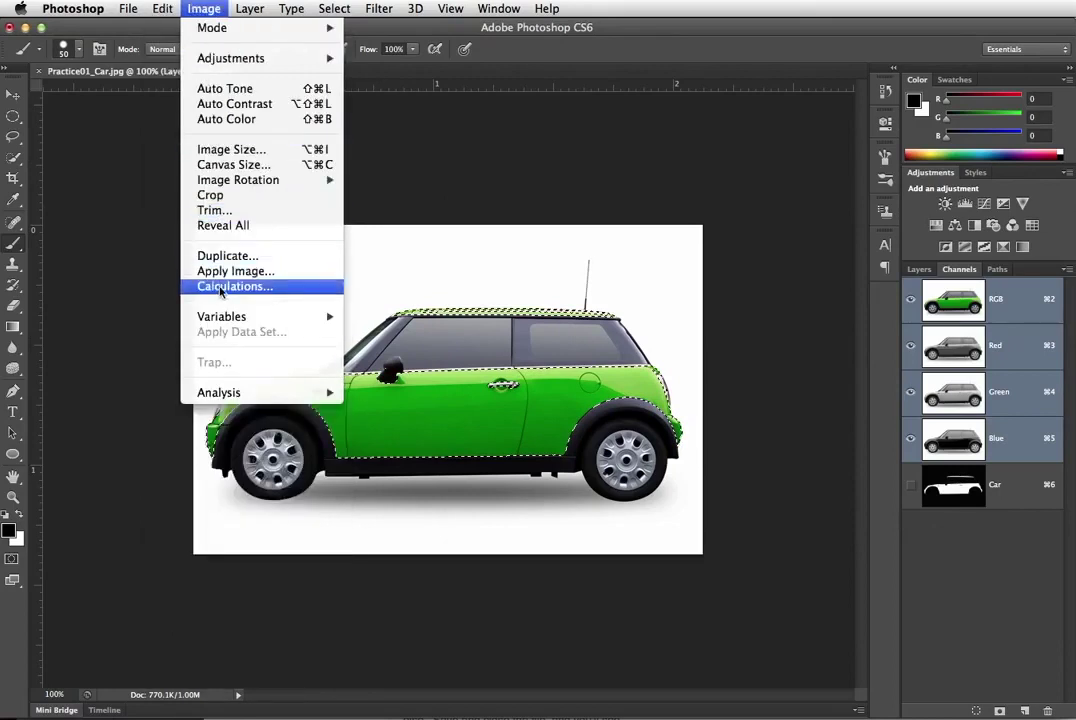
mouse_move(251, 11)
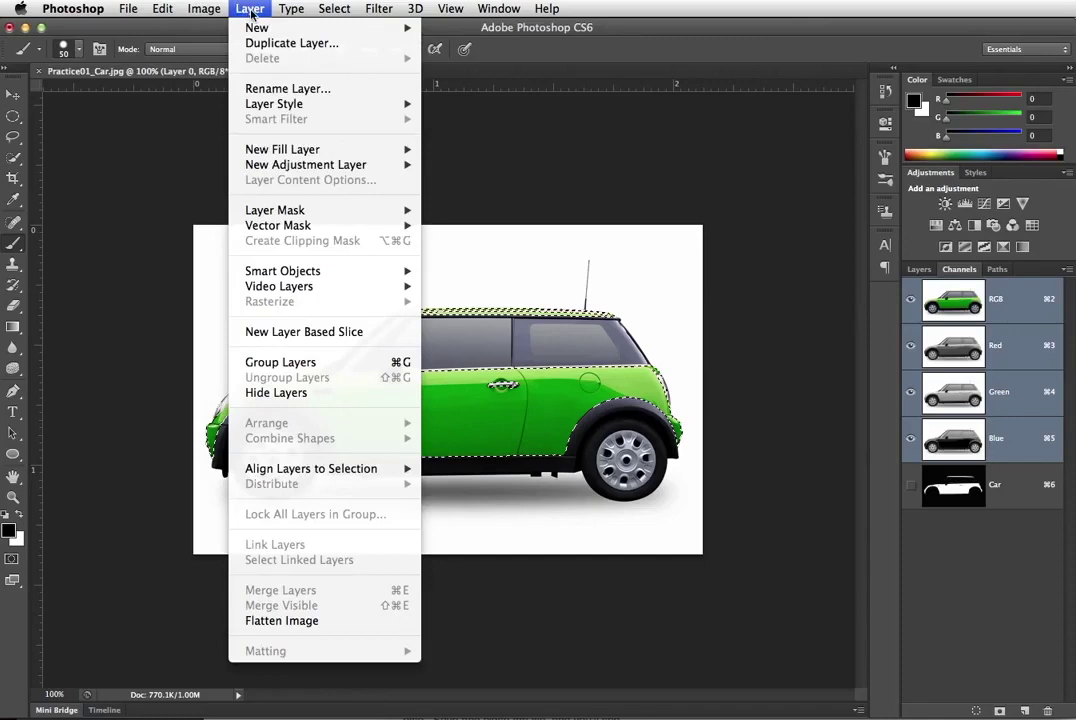
left_click(250, 8)
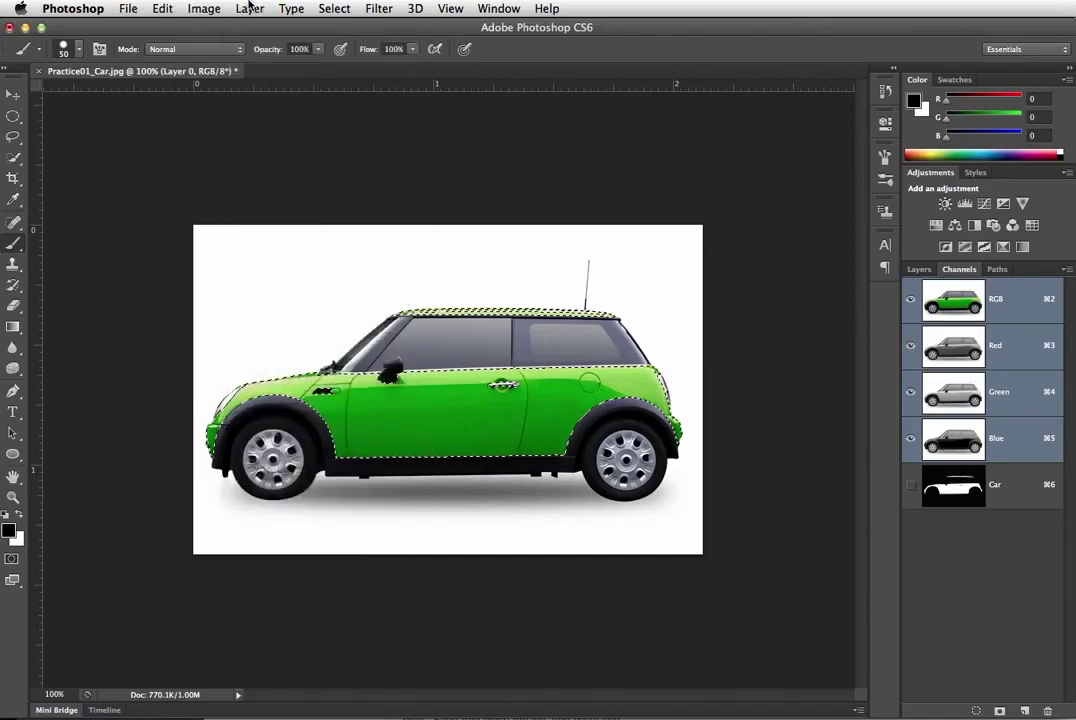